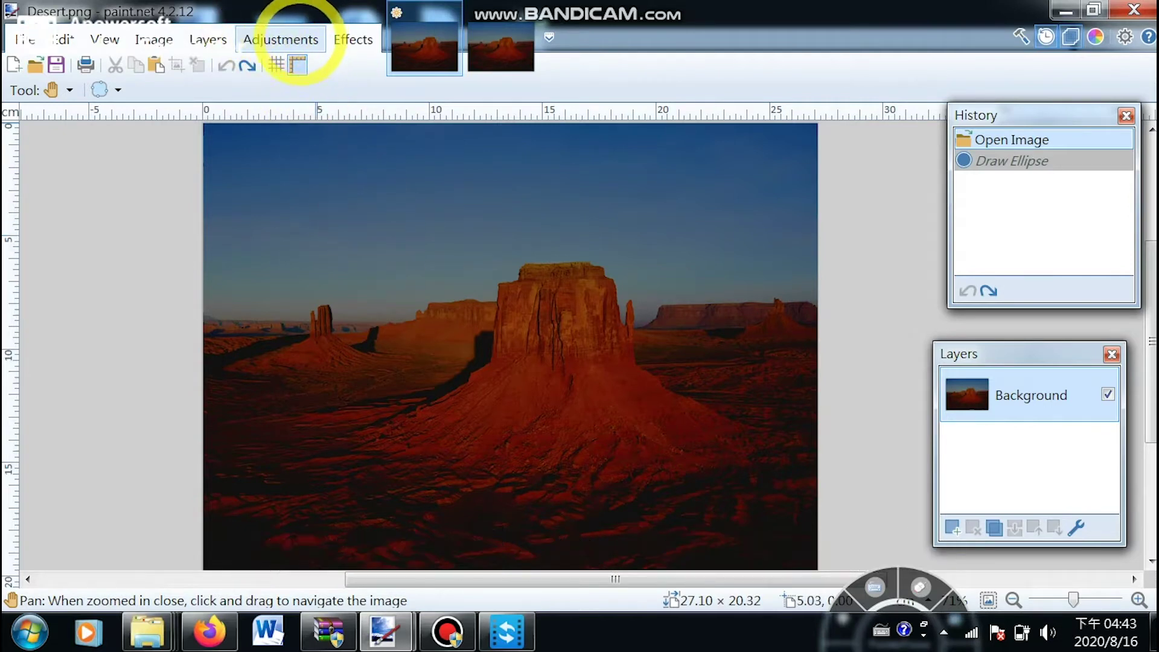
# - Try the Auto-Level adjustment on the desert image and undo it
pyautogui.click(299, 40)
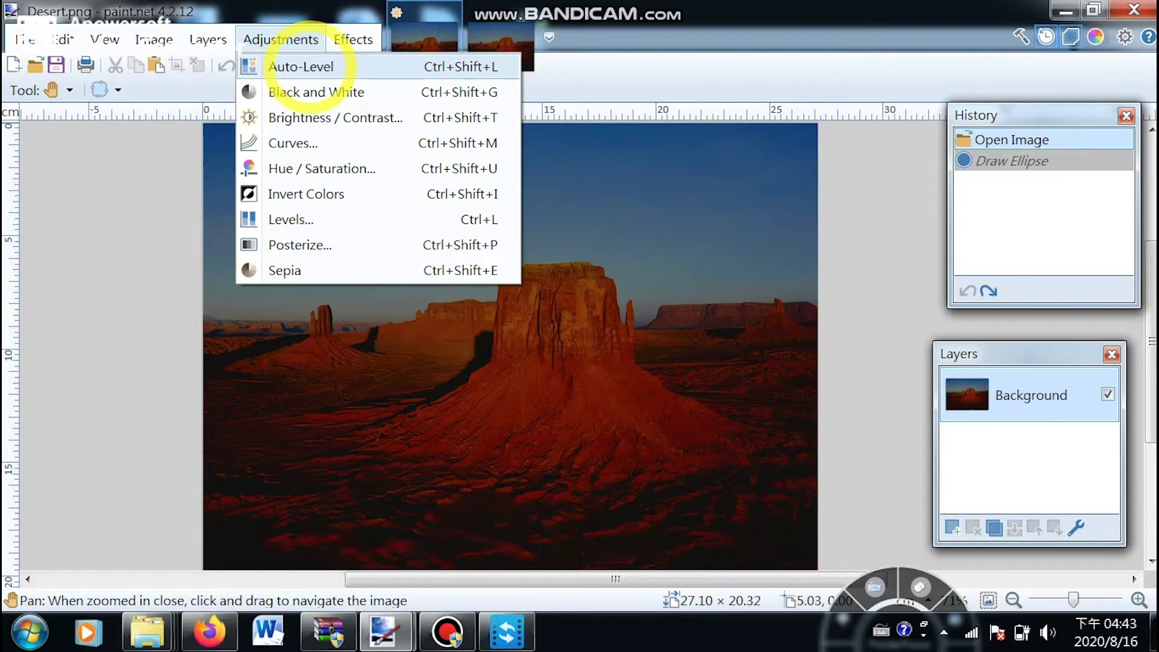
pyautogui.click(329, 65)
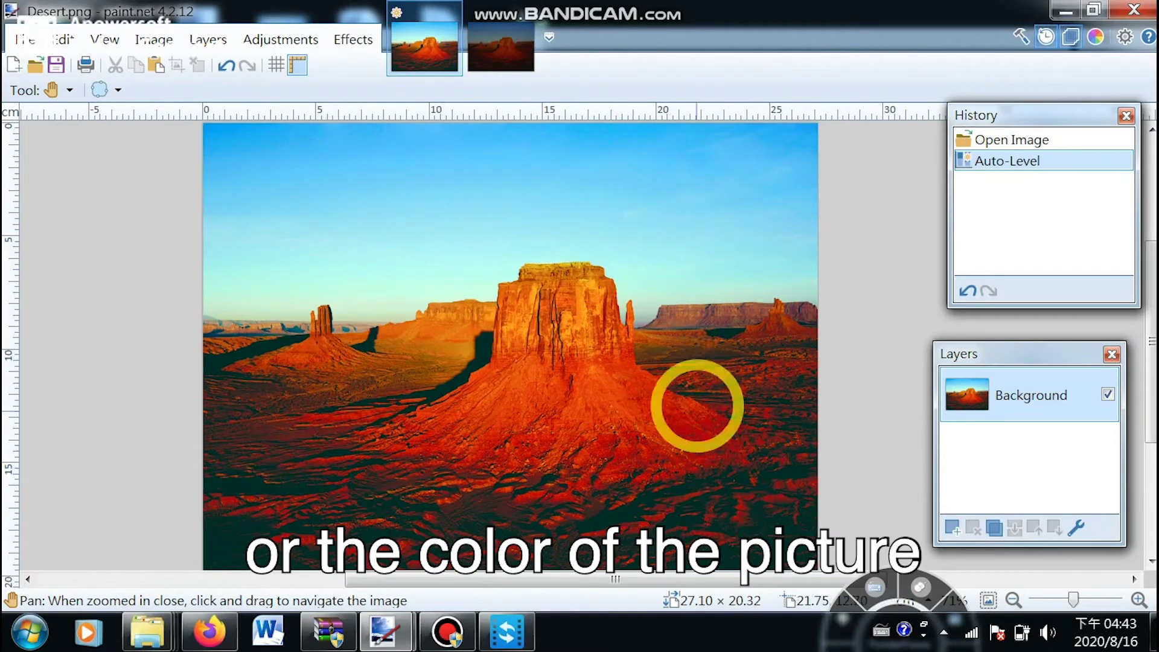
pyautogui.hotkey('ctrl', 'z')
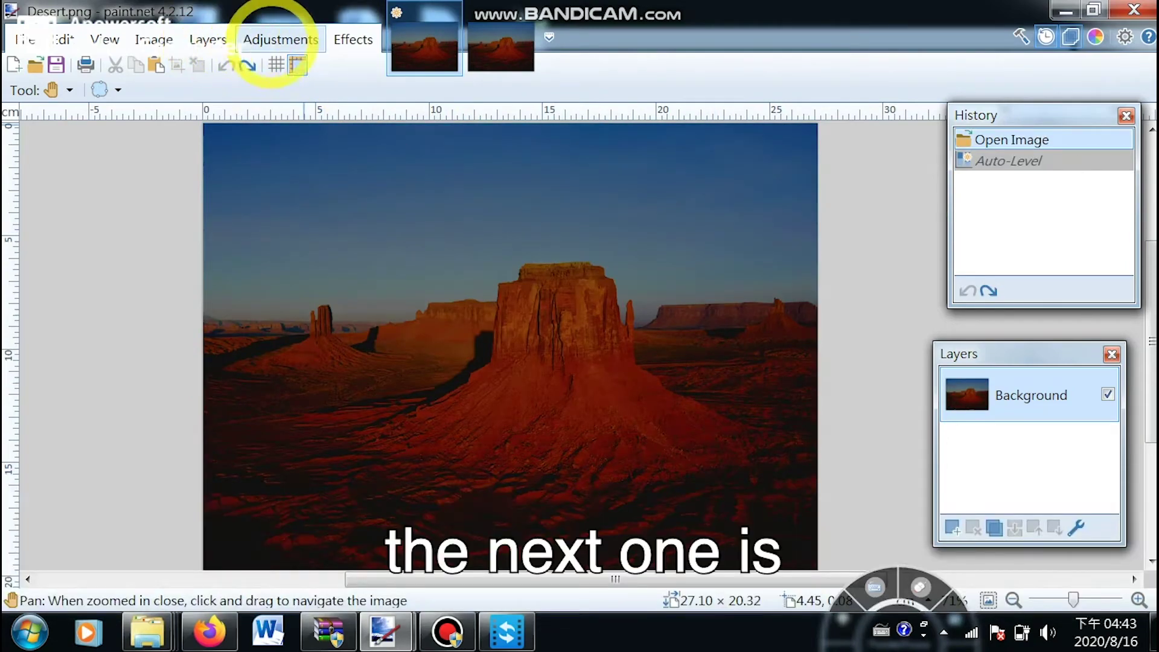
# - Try the Black and White adjustment on the desert image and undo it
pyautogui.click(279, 39)
pyautogui.click(305, 92)
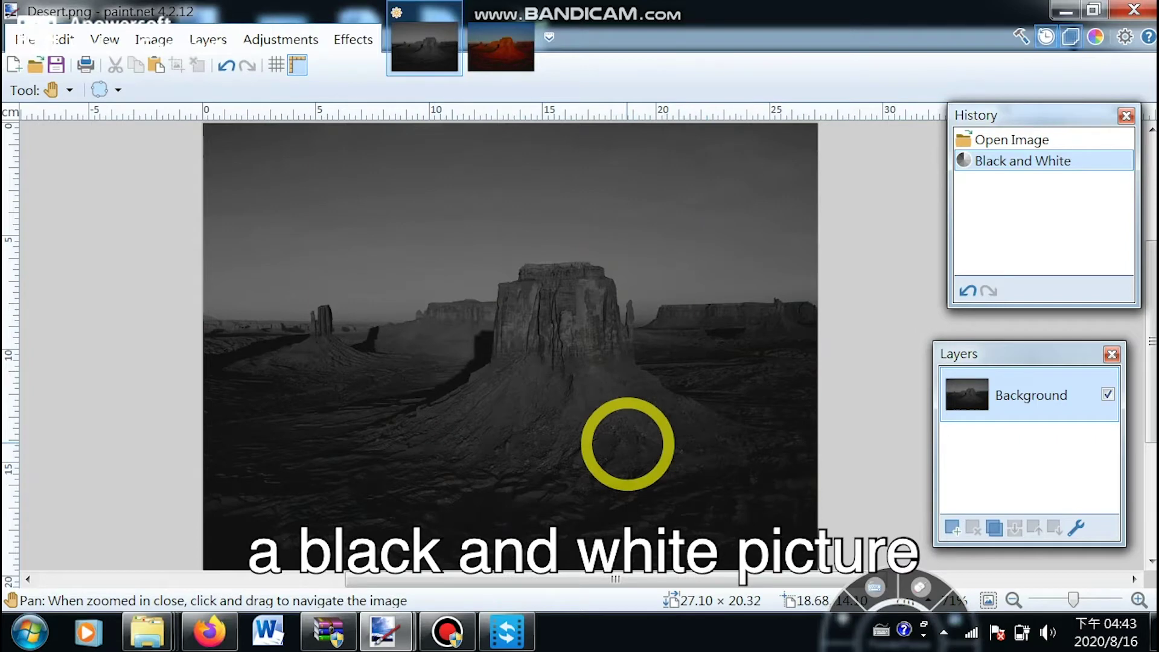
pyautogui.hotkey('ctrl', 'z')
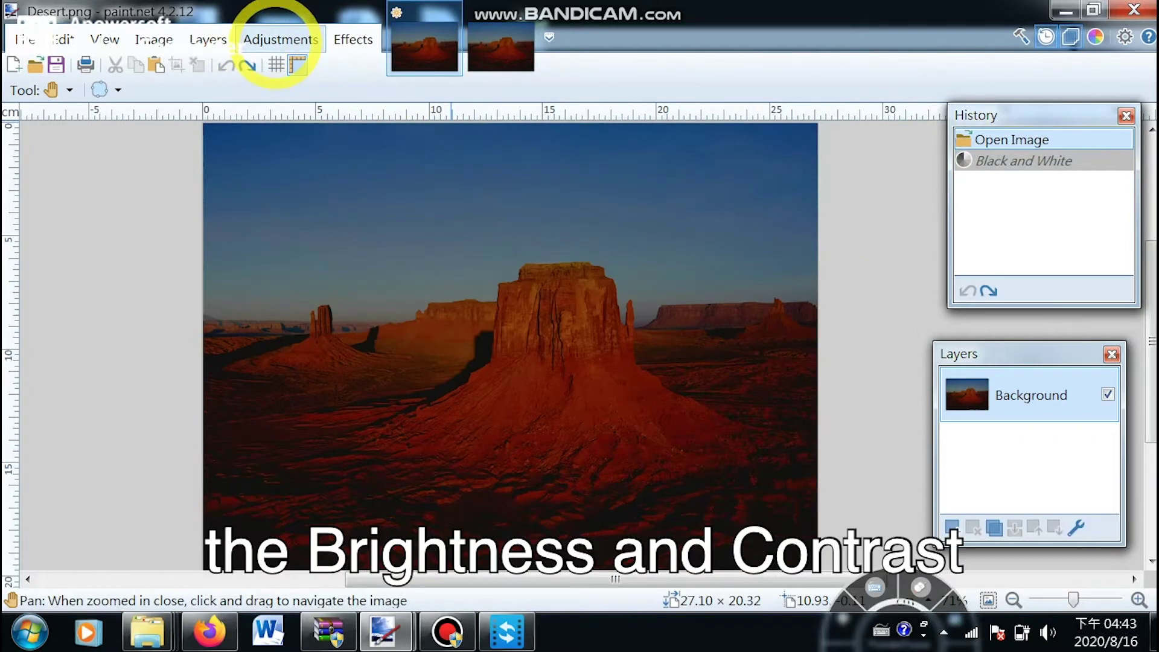
# - Apply a Brightness / Contrast adjustment to the desert image with brightness 20 and contrast -46
pyautogui.click(275, 40)
pyautogui.click(309, 117)
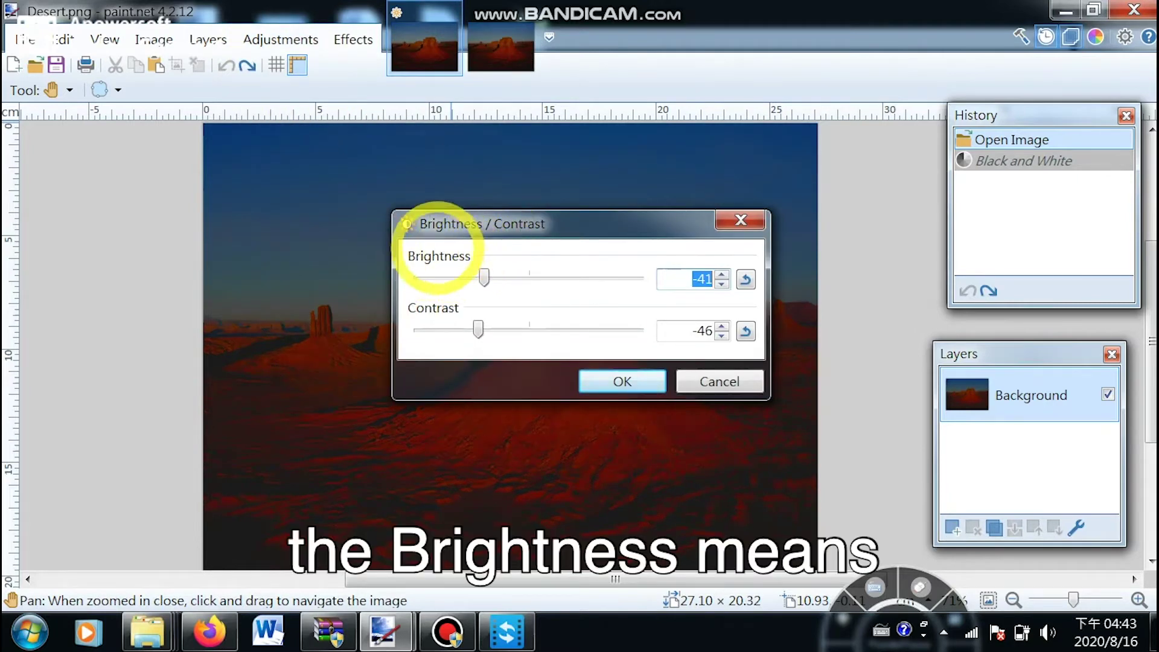
pyautogui.moveTo(500, 224); pyautogui.dragTo(122, 182)
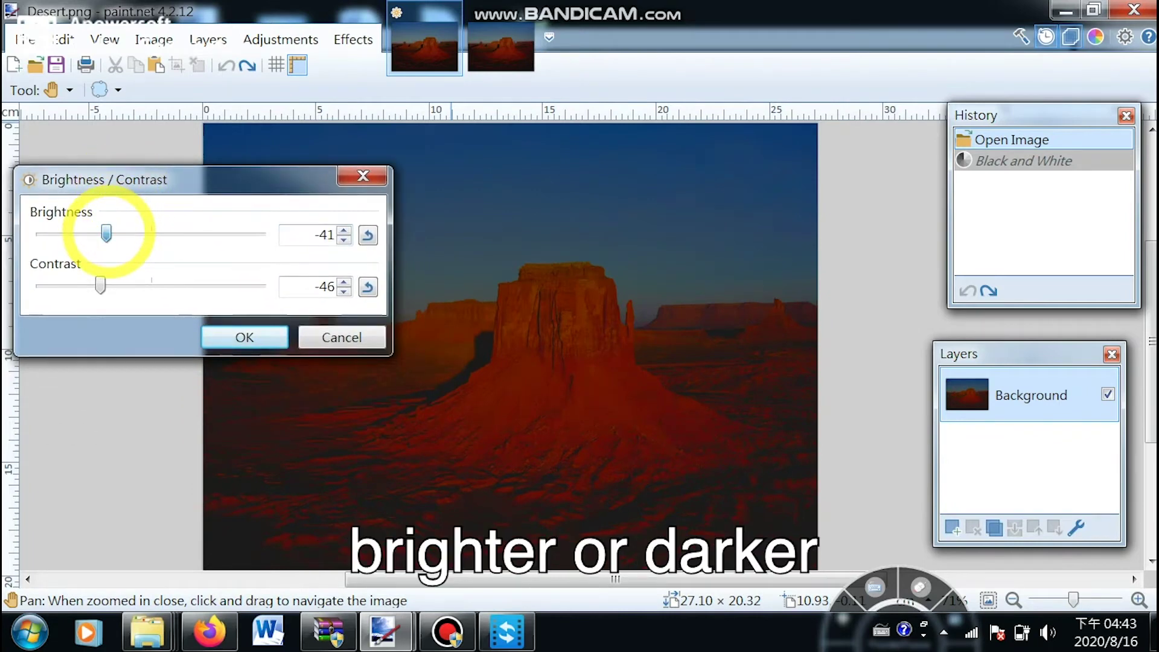
pyautogui.moveTo(121, 234); pyautogui.dragTo(137, 239)
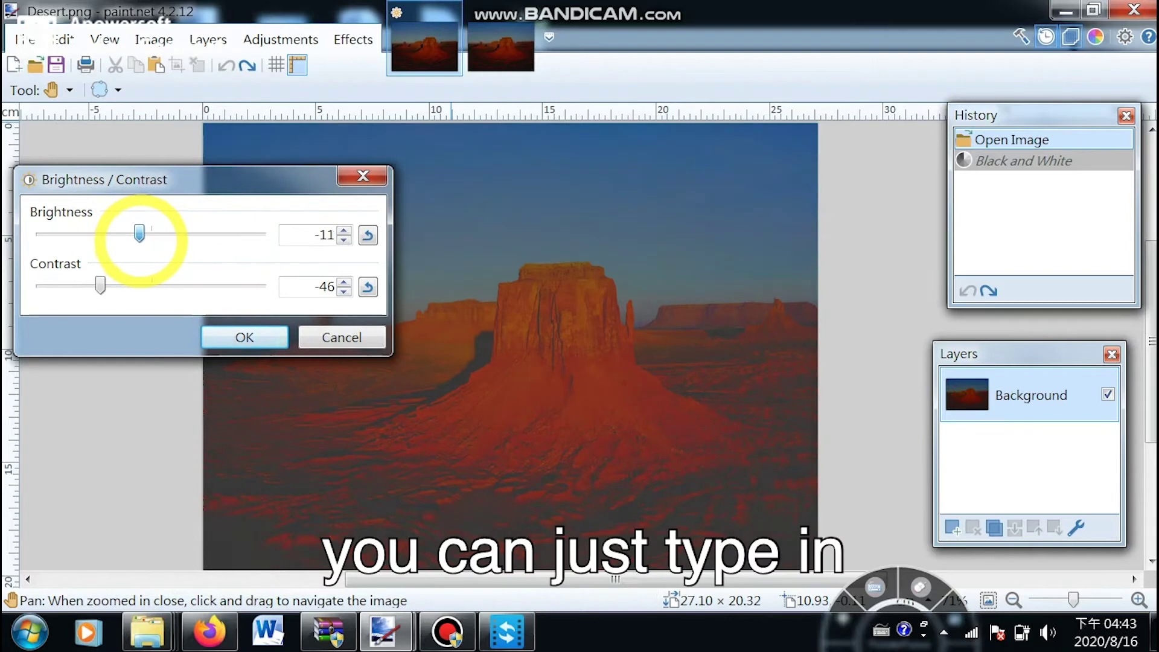
pyautogui.doubleClick(326, 234)
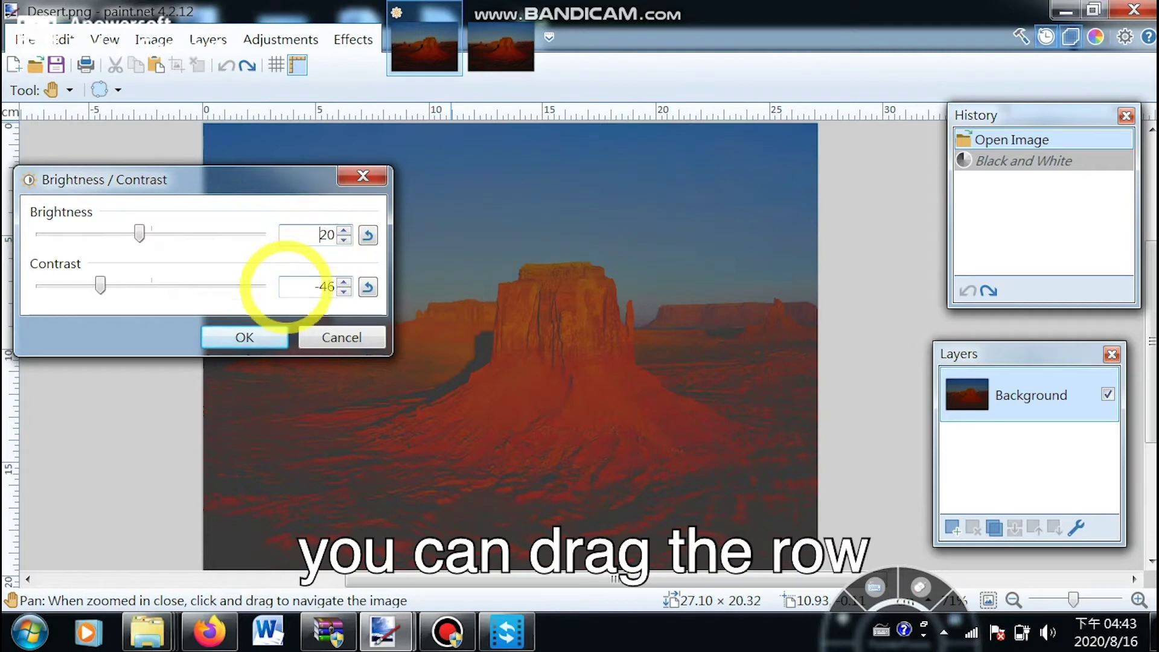
pyautogui.click(260, 337)
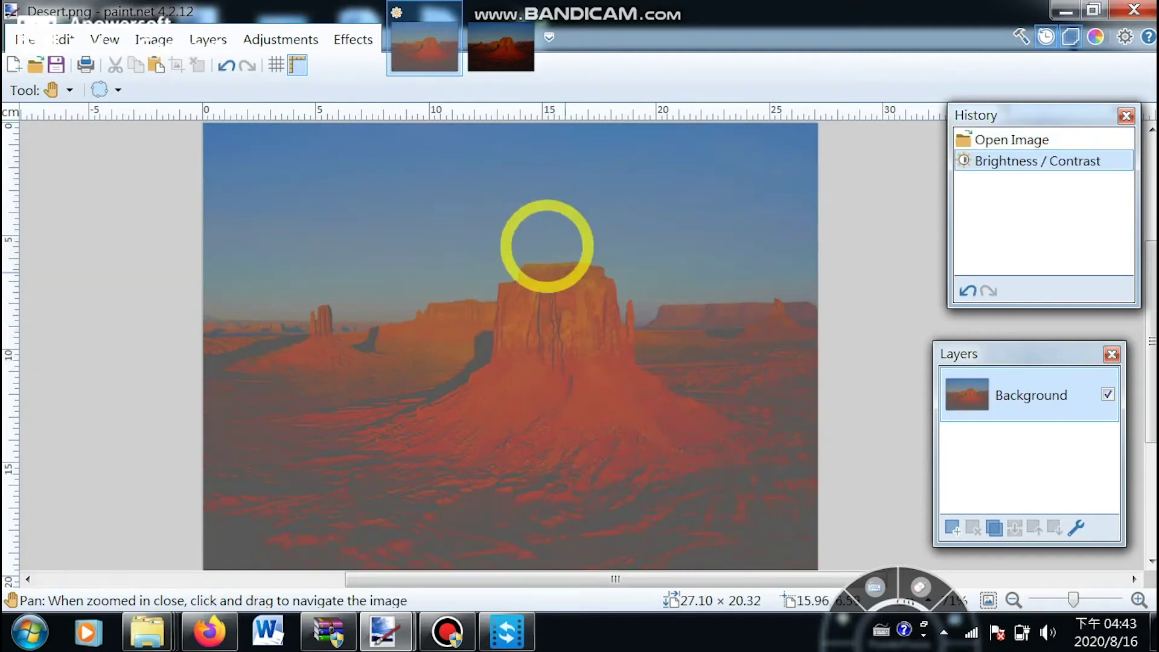
# - Apply a second Brightness / Contrast adjustment with brightness reset to 0 and contrast set to 71
pyautogui.click(272, 39)
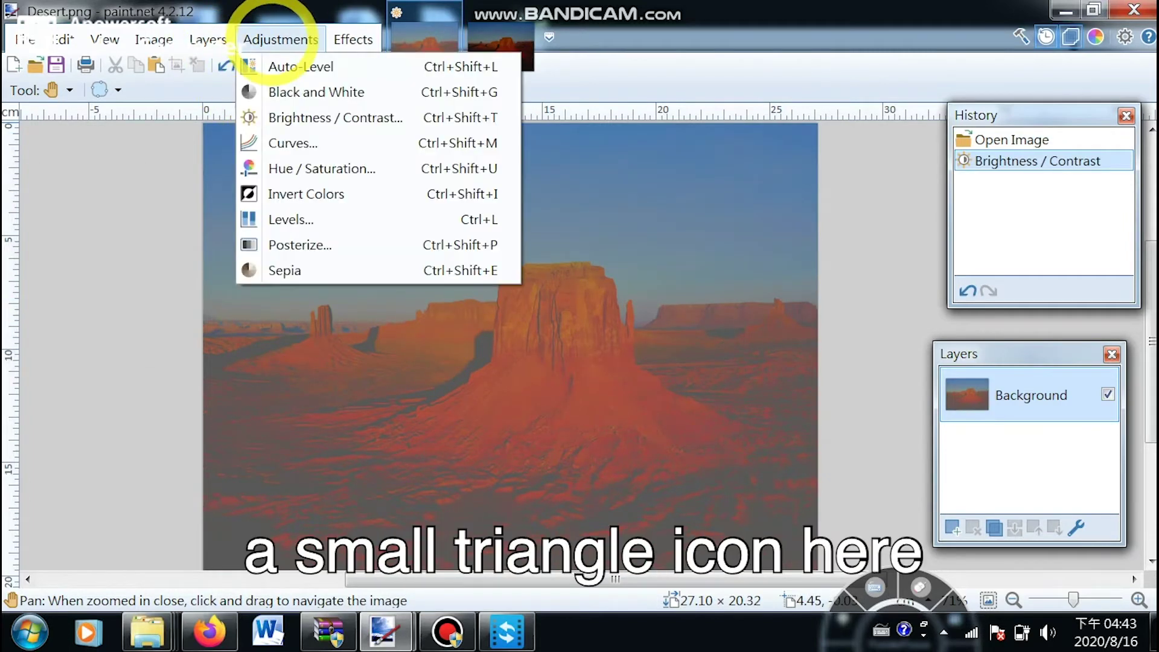
pyautogui.click(284, 117)
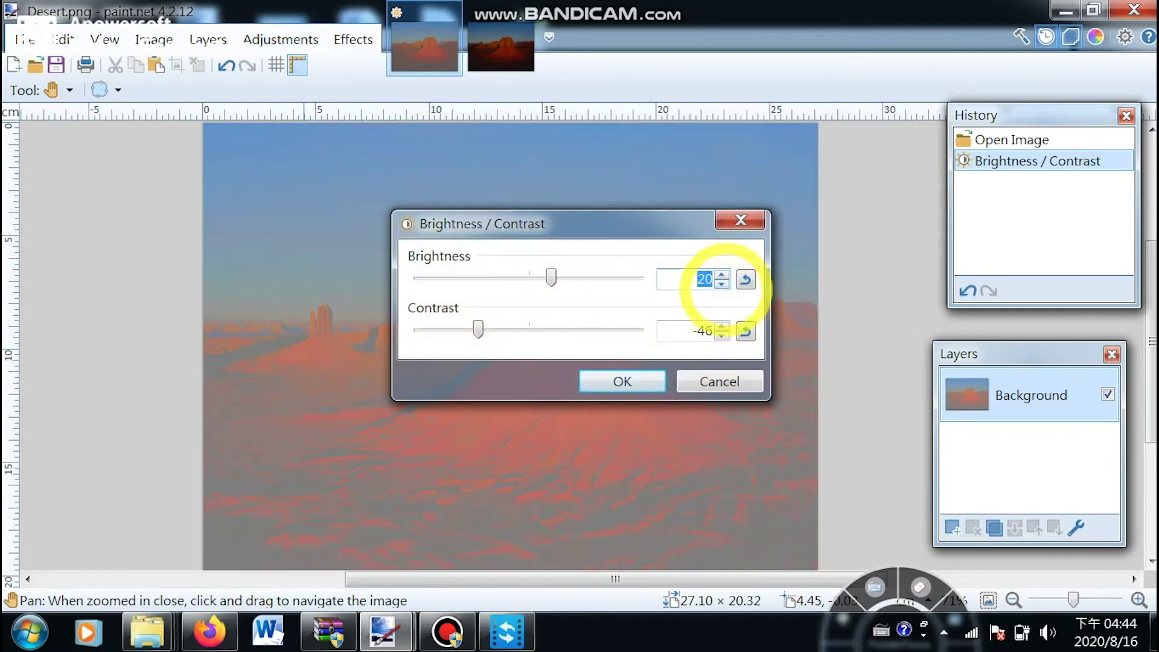
pyautogui.click(745, 279)
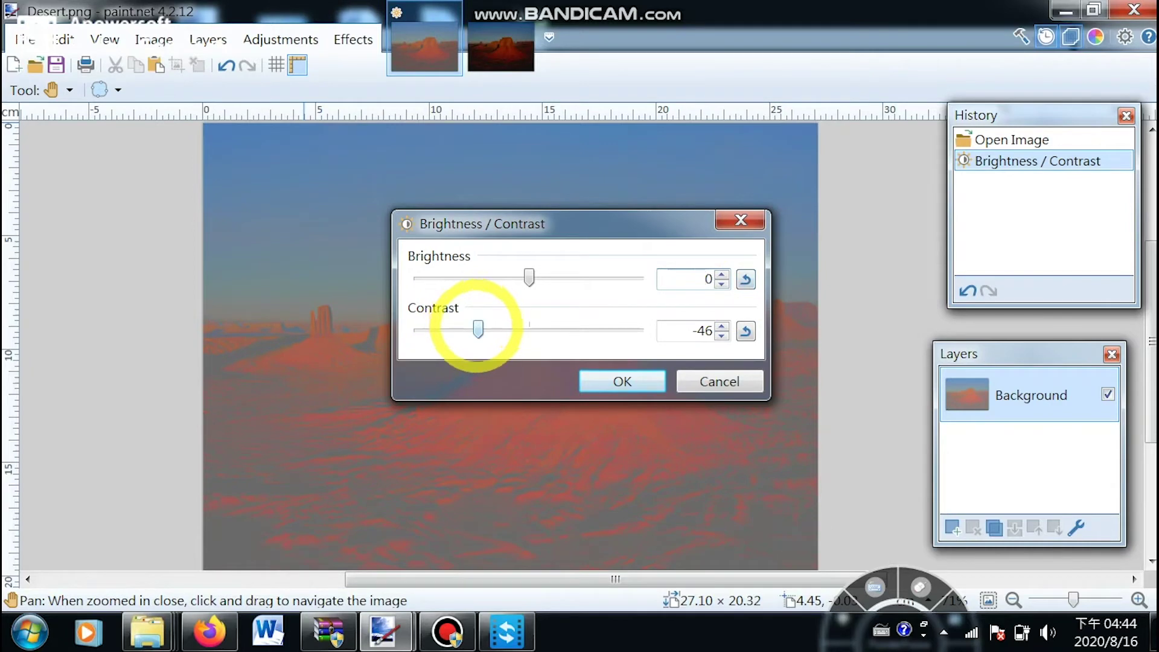
pyautogui.moveTo(489, 329); pyautogui.dragTo(607, 329)
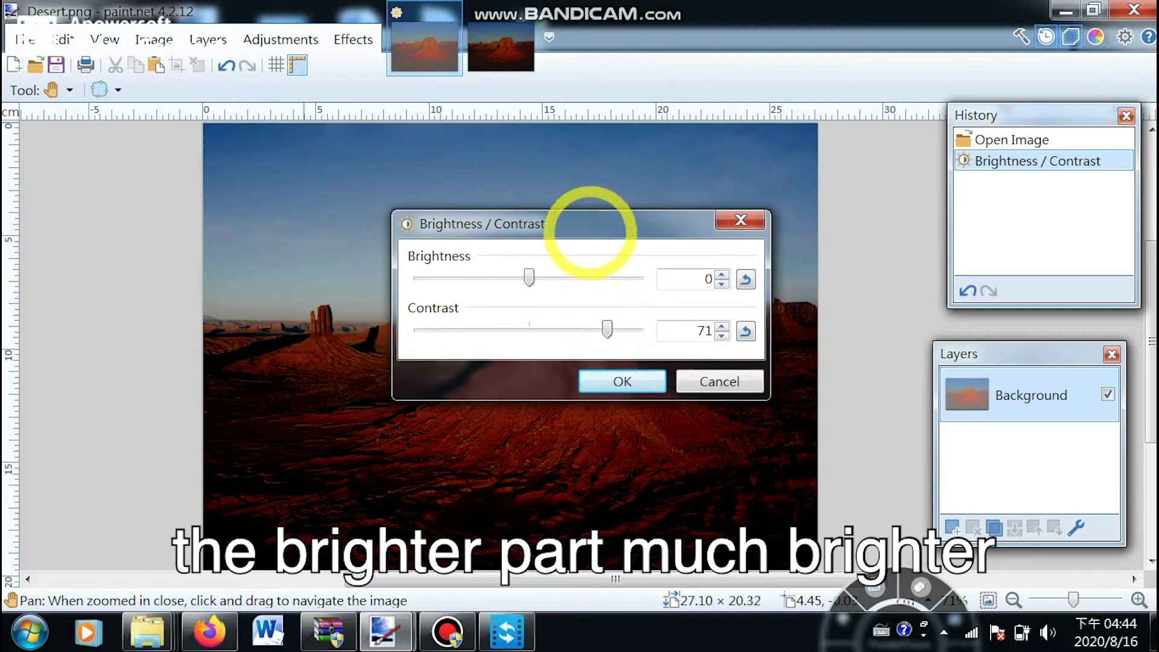
pyautogui.moveTo(593, 229); pyautogui.dragTo(167, 129)
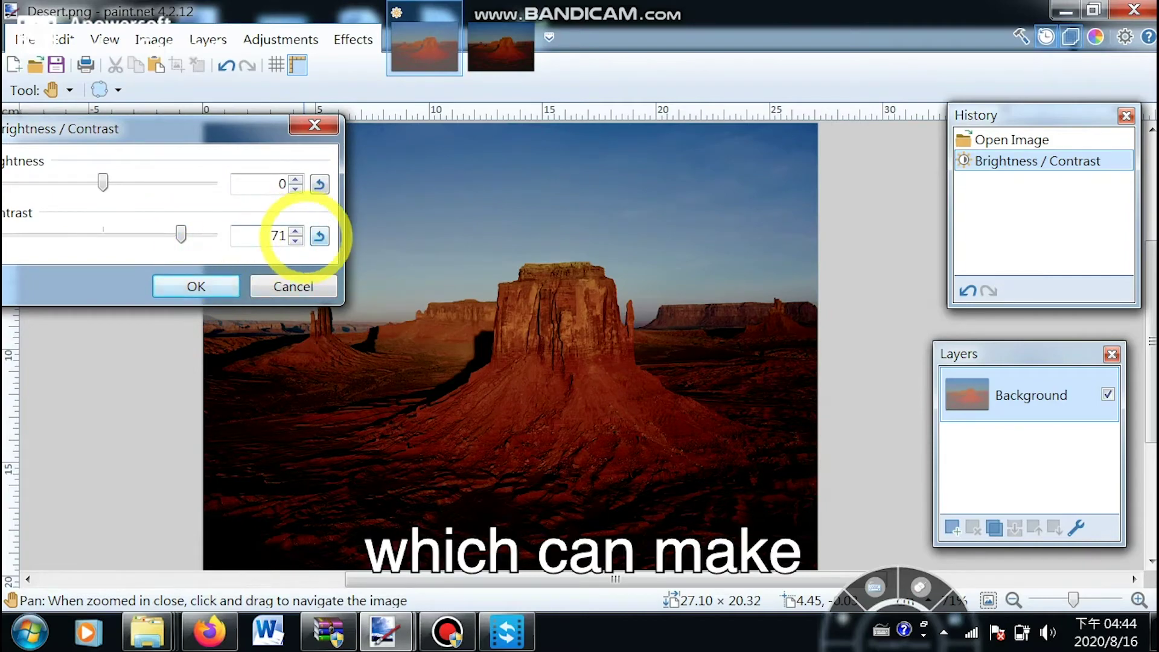
pyautogui.moveTo(181, 234)
pyautogui.mouseDown()
pyautogui.moveTo(130, 235)
pyautogui.moveTo(181, 234)
pyautogui.mouseUp()
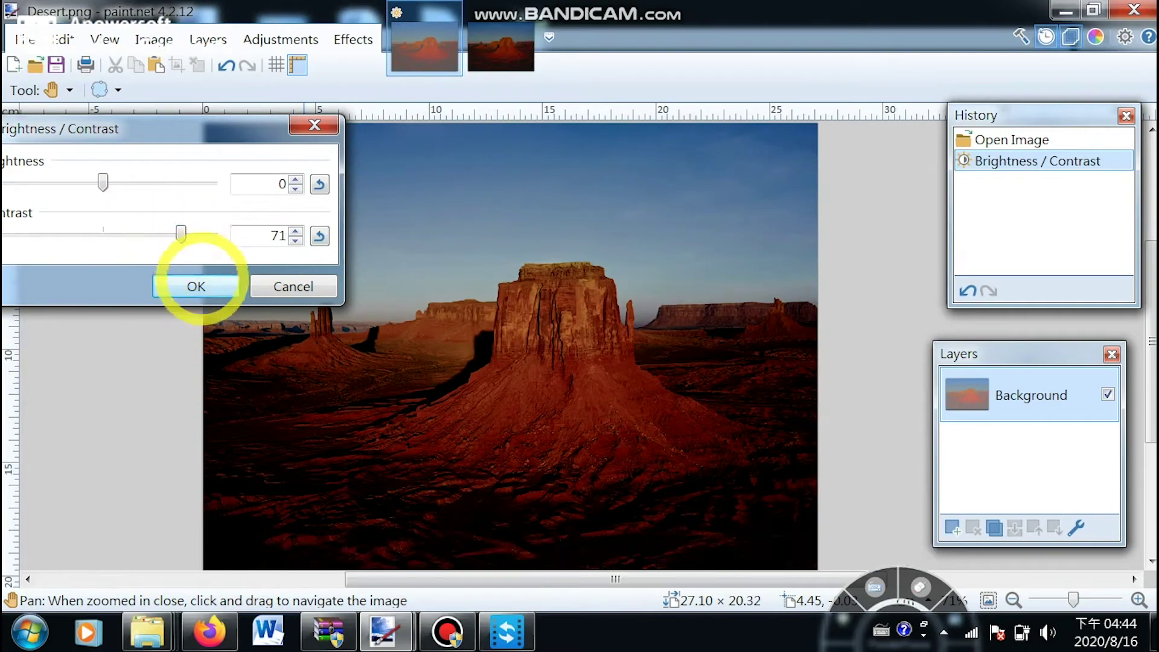
pyautogui.click(196, 286)
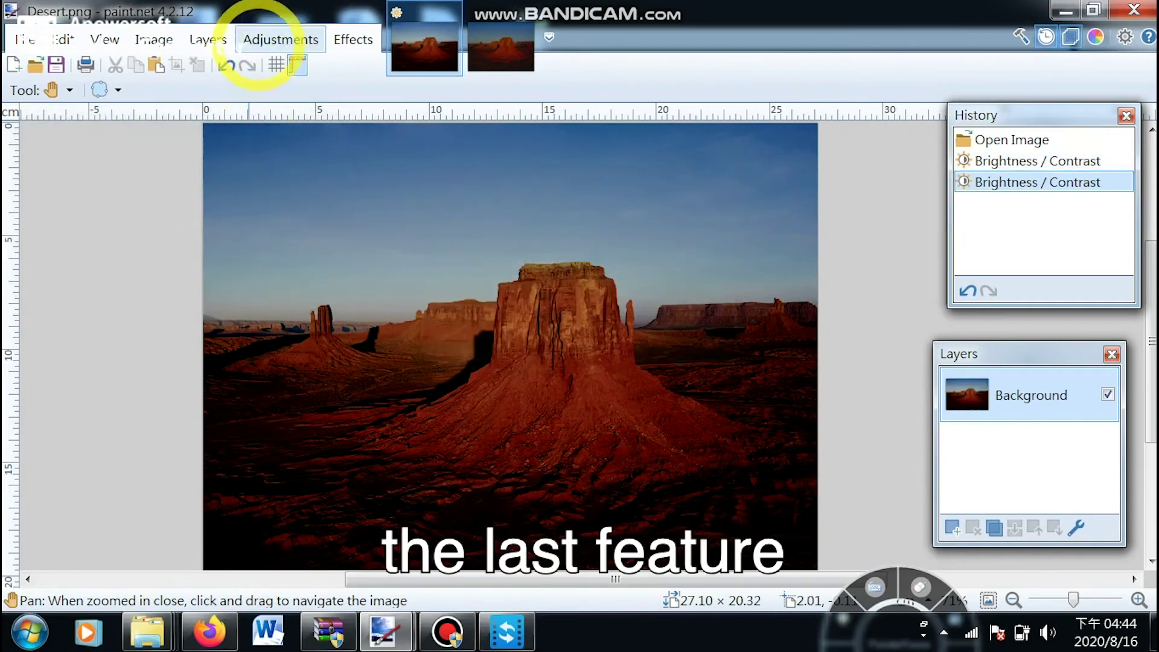
# - Apply a Hue / Saturation adjustment with hue reset to 0, saturation 124 and lightness -8
pyautogui.click(275, 39)
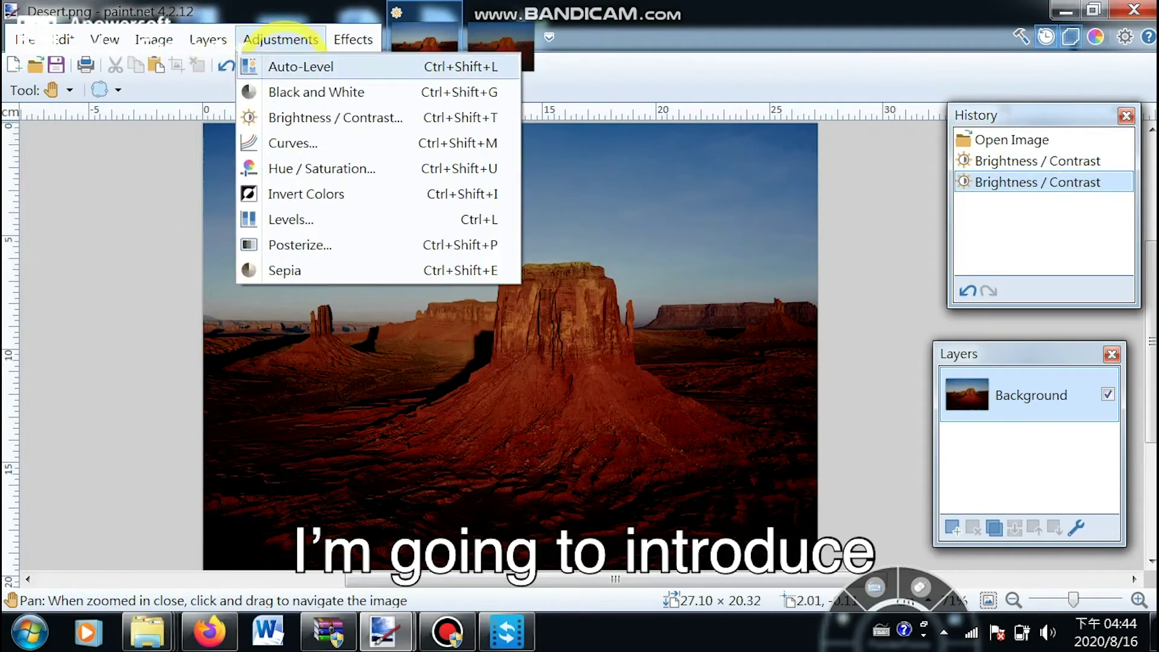
pyautogui.click(316, 167)
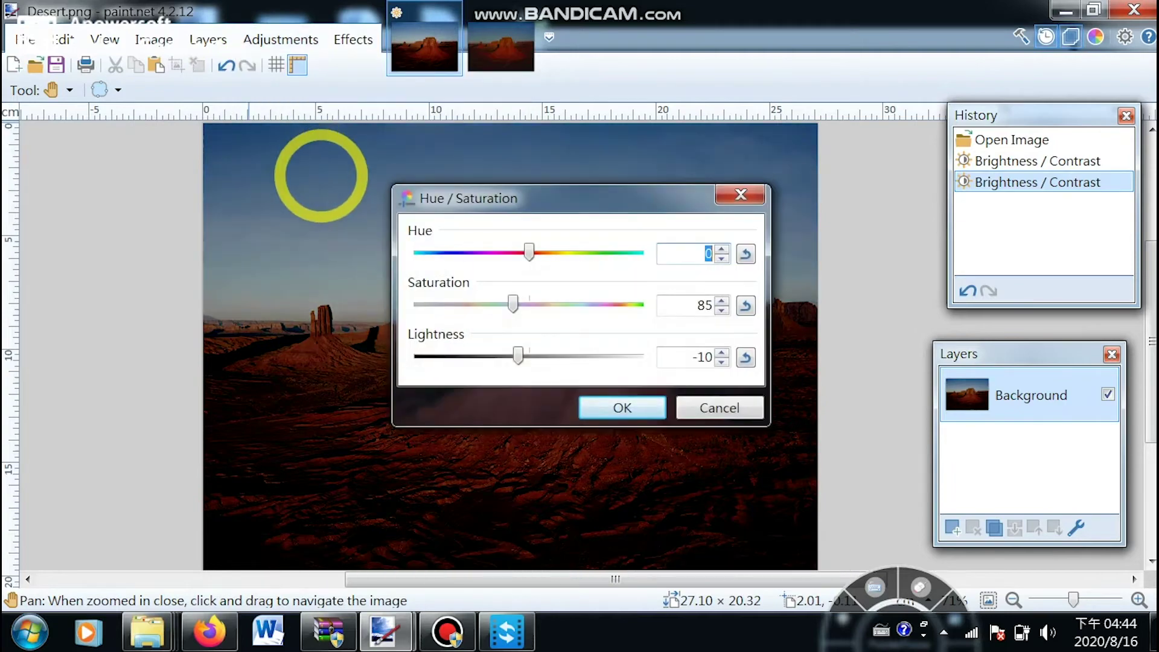
pyautogui.moveTo(519, 195); pyautogui.dragTo(142, 155)
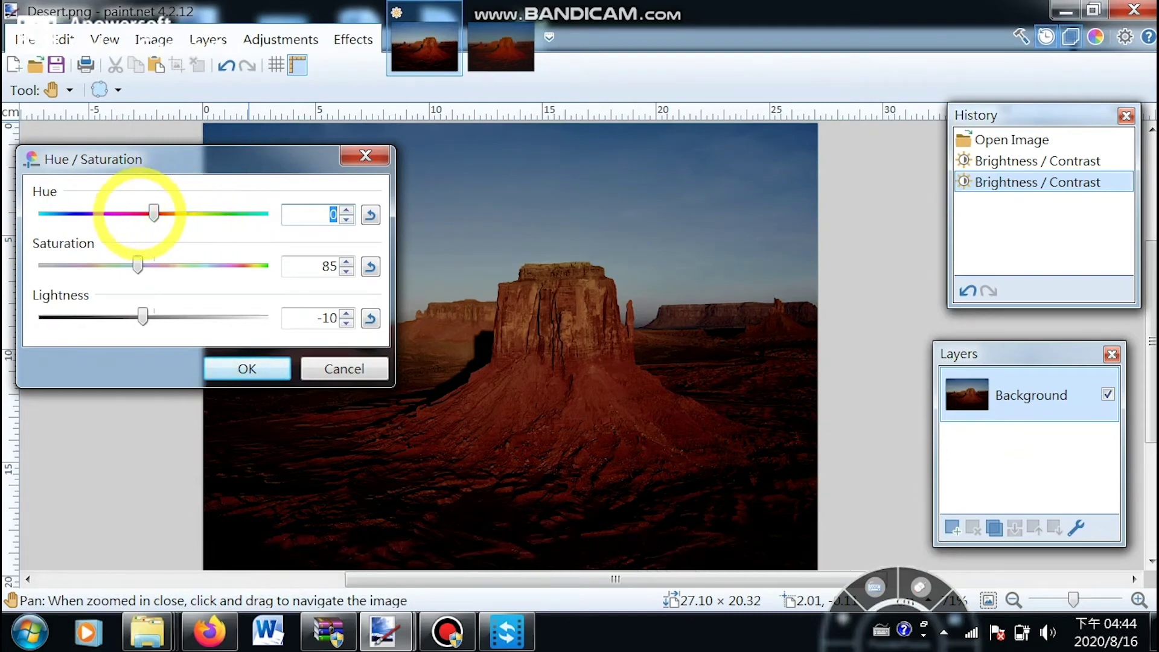
pyautogui.moveTo(154, 213)
pyautogui.mouseDown()
pyautogui.moveTo(218, 214)
pyautogui.moveTo(73, 213)
pyautogui.moveTo(159, 212)
pyautogui.mouseUp()
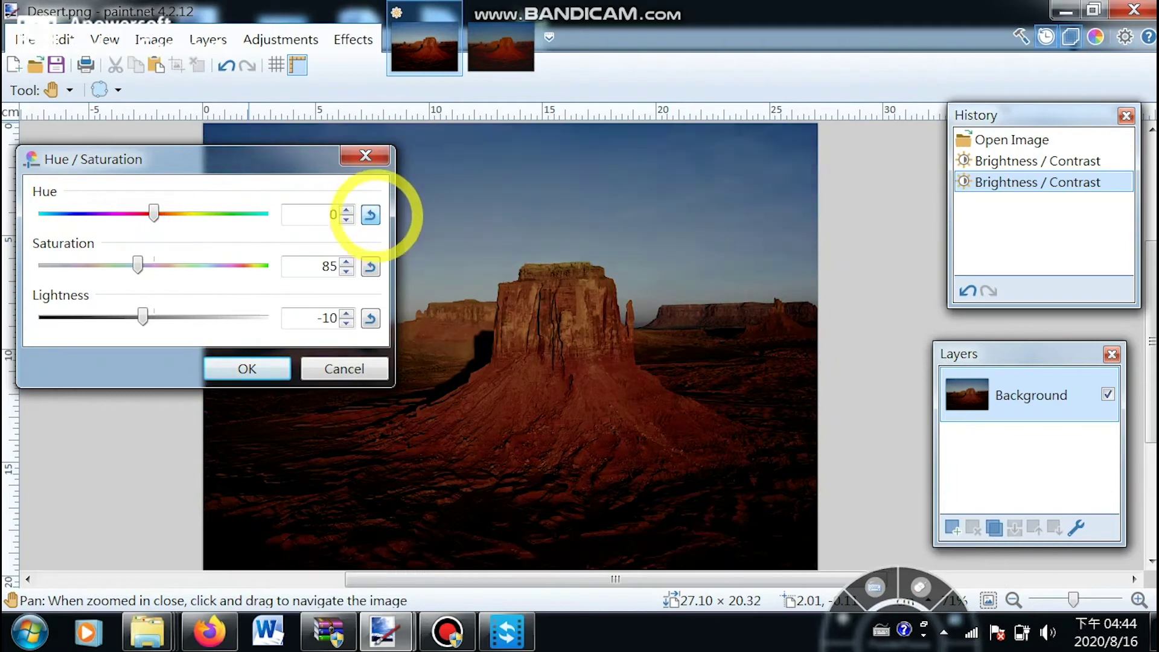
pyautogui.click(371, 214)
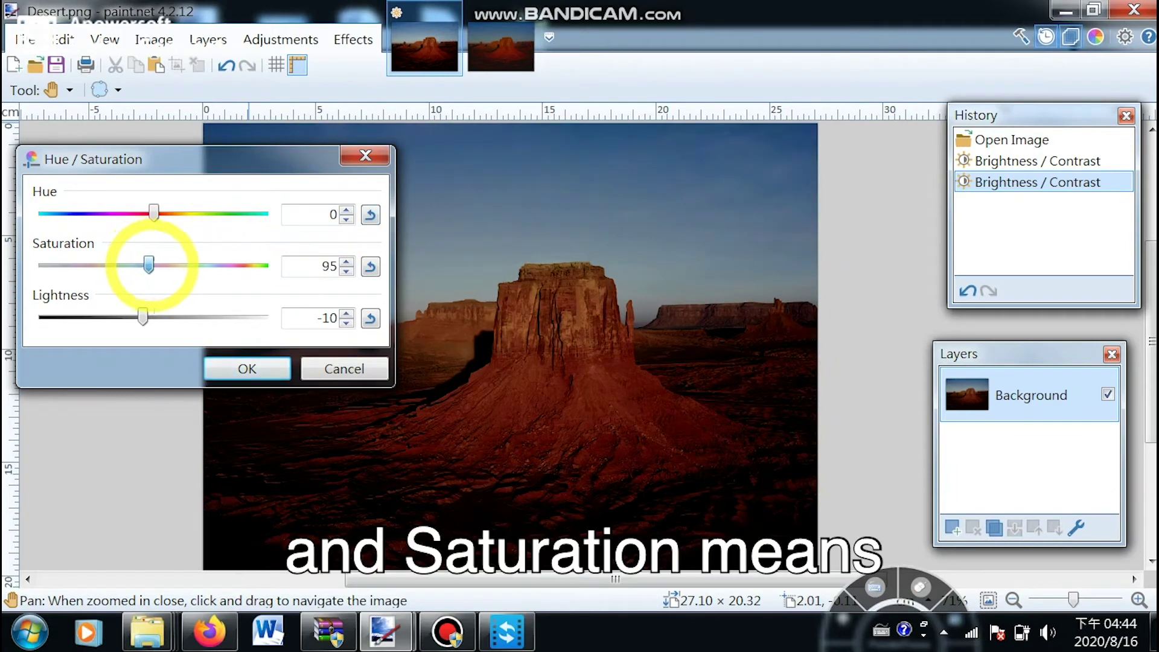
pyautogui.moveTo(161, 264)
pyautogui.mouseDown()
pyautogui.moveTo(236, 264)
pyautogui.moveTo(98, 264)
pyautogui.moveTo(171, 264)
pyautogui.mouseUp()
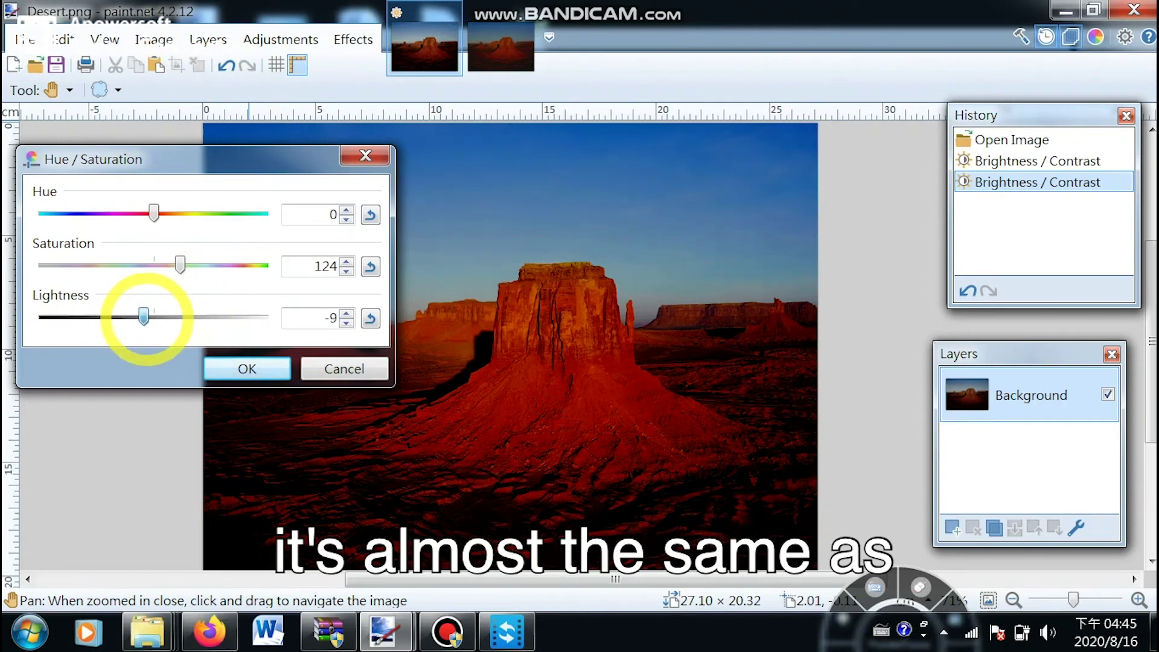
pyautogui.moveTo(150, 316)
pyautogui.mouseDown()
pyautogui.moveTo(166, 316)
pyautogui.moveTo(135, 316)
pyautogui.moveTo(145, 316)
pyautogui.mouseUp()
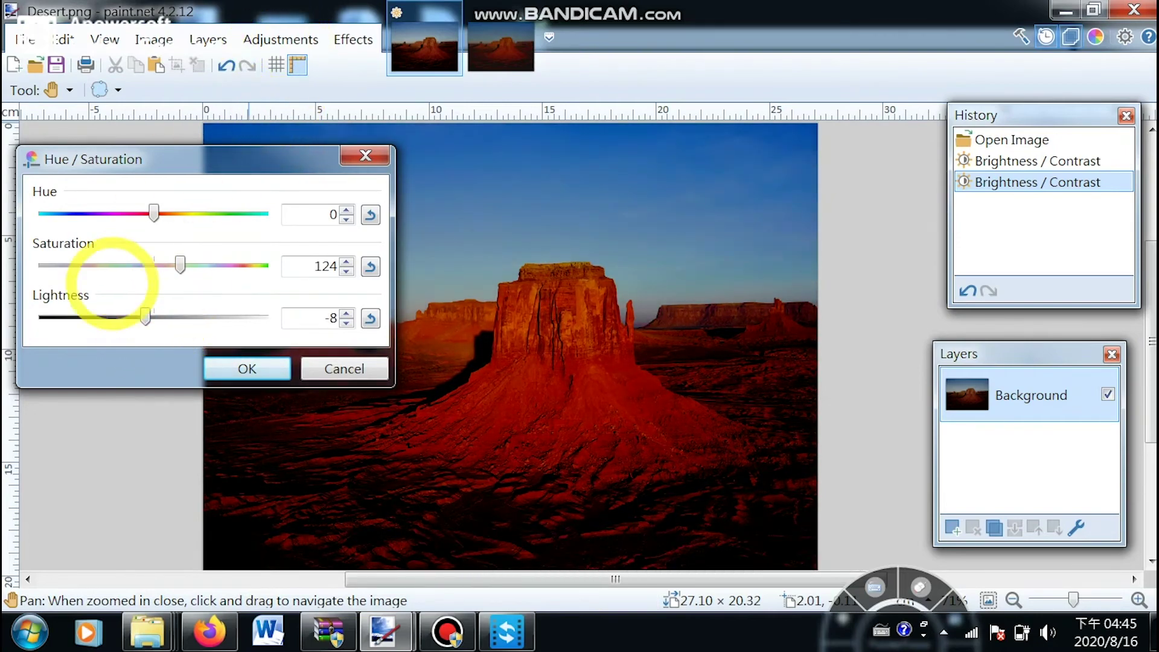
pyautogui.click(282, 37)
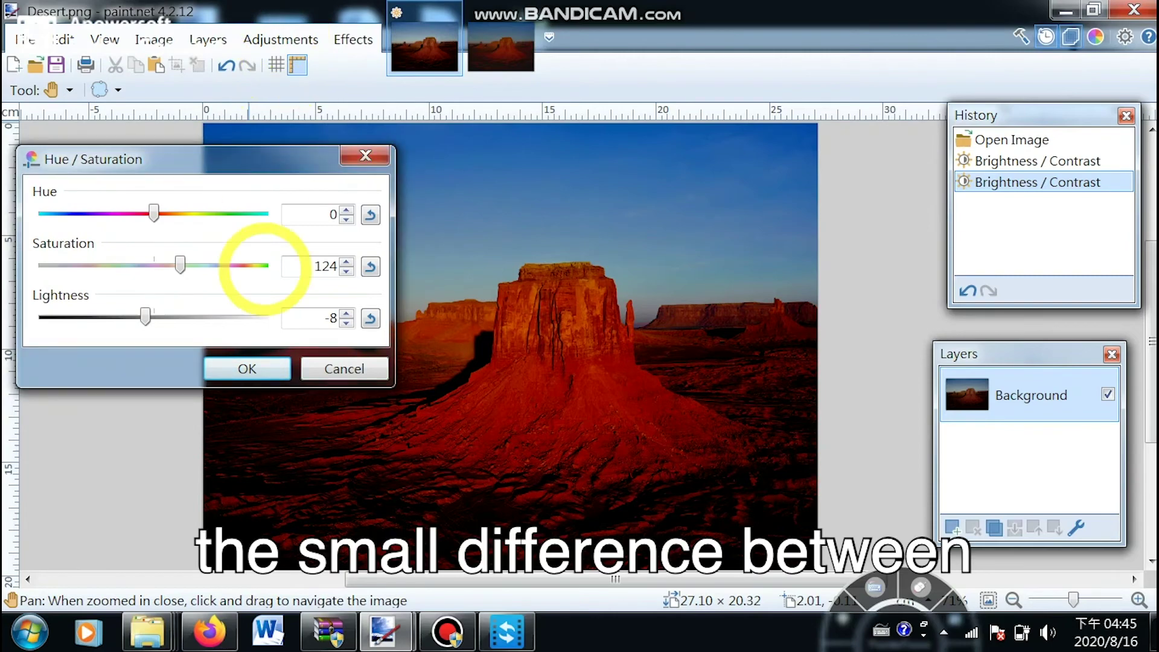
pyautogui.click(248, 366)
# - Preview a Brightness / Contrast adjustment with brightness 73 and contrast 71, and cancel it
pyautogui.click(283, 41)
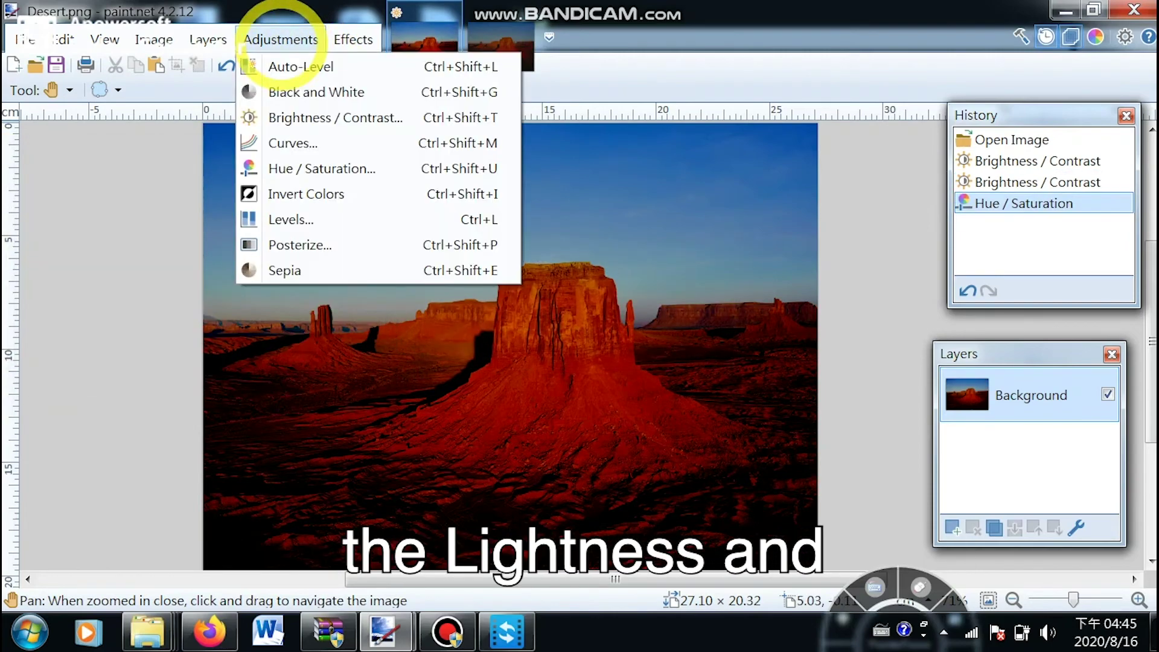
pyautogui.click(325, 111)
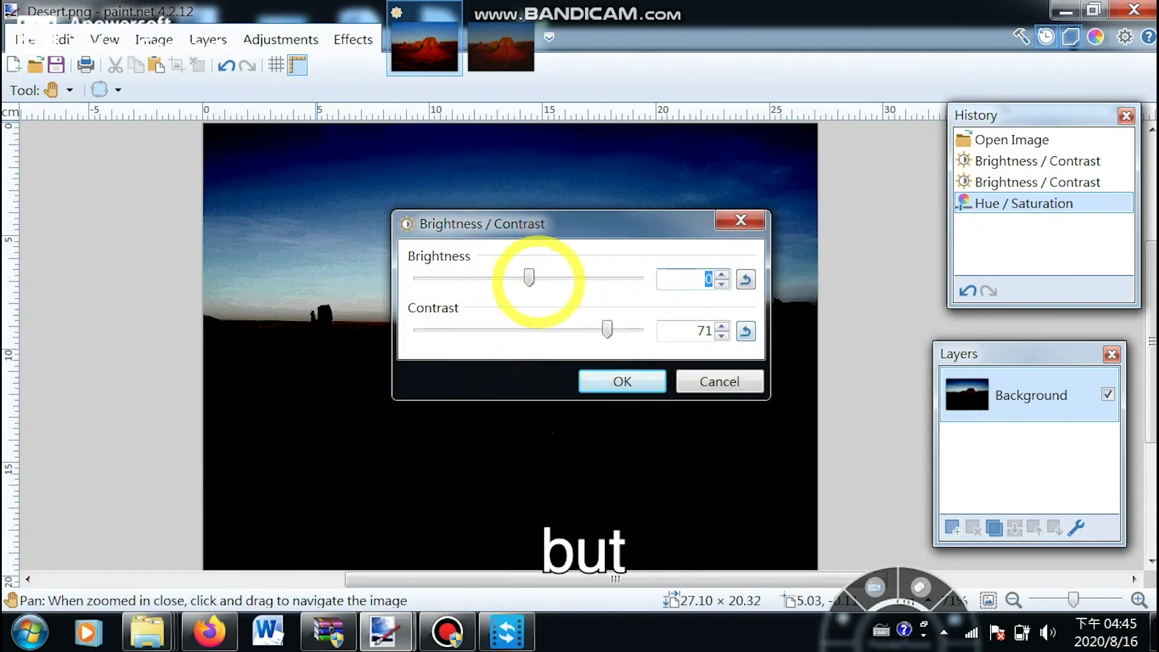
pyautogui.moveTo(528, 278); pyautogui.dragTo(610, 278)
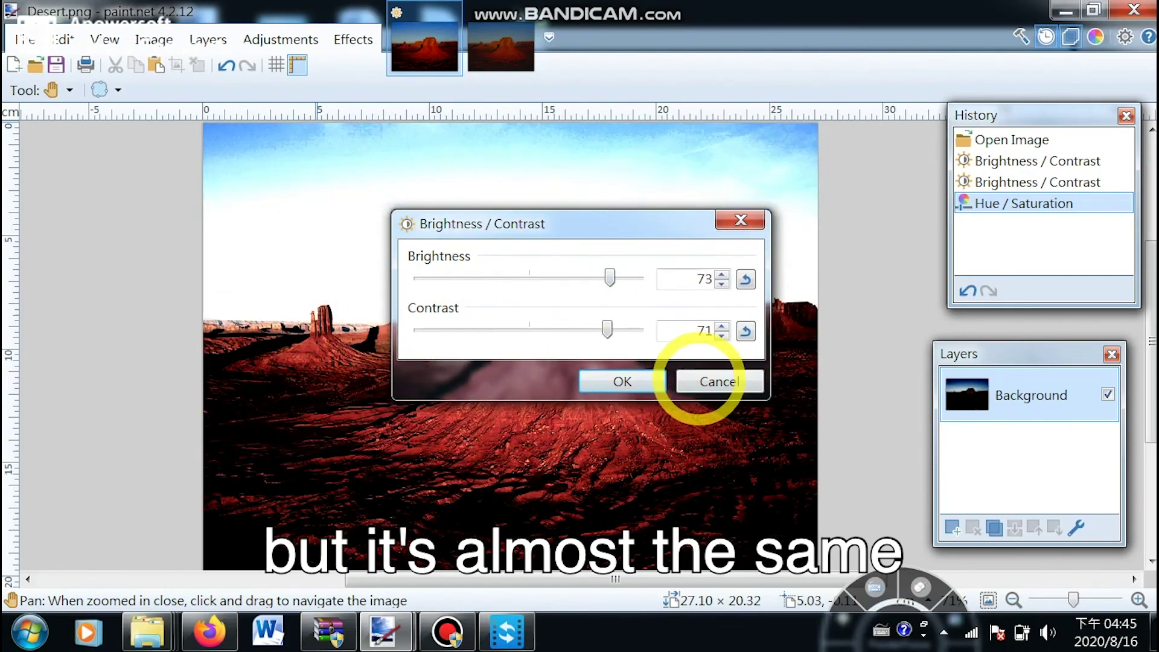
pyautogui.click(711, 385)
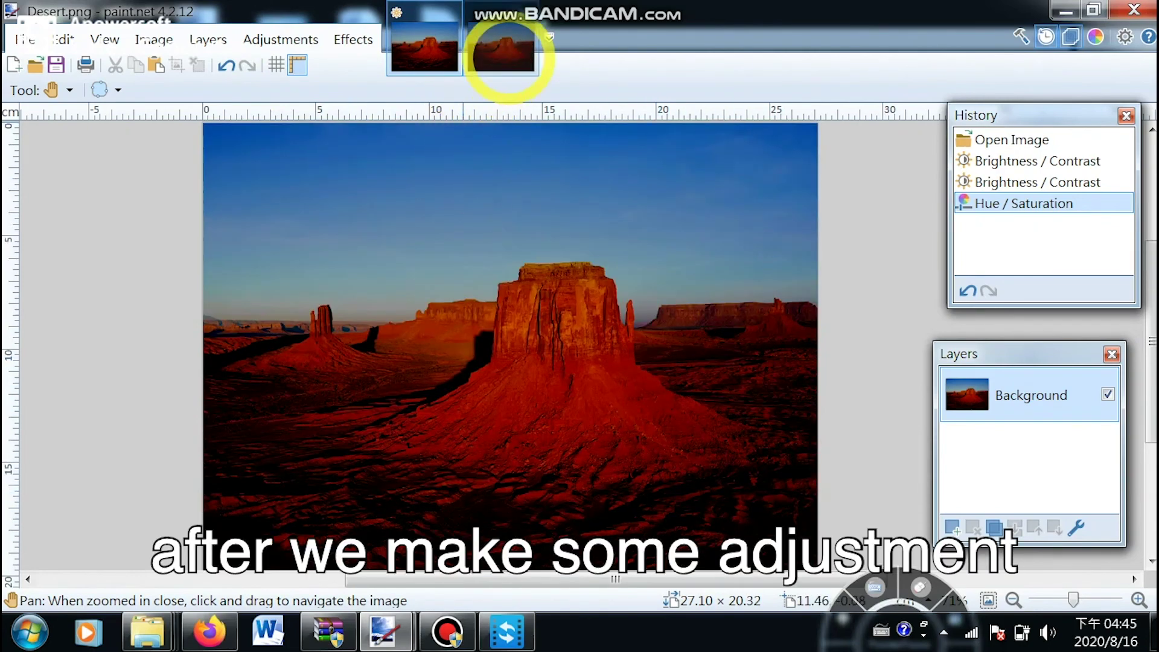
# - Compare the other open, unedited desert image with the adjusted version, ending on the adjusted one
pyautogui.click(504, 50)
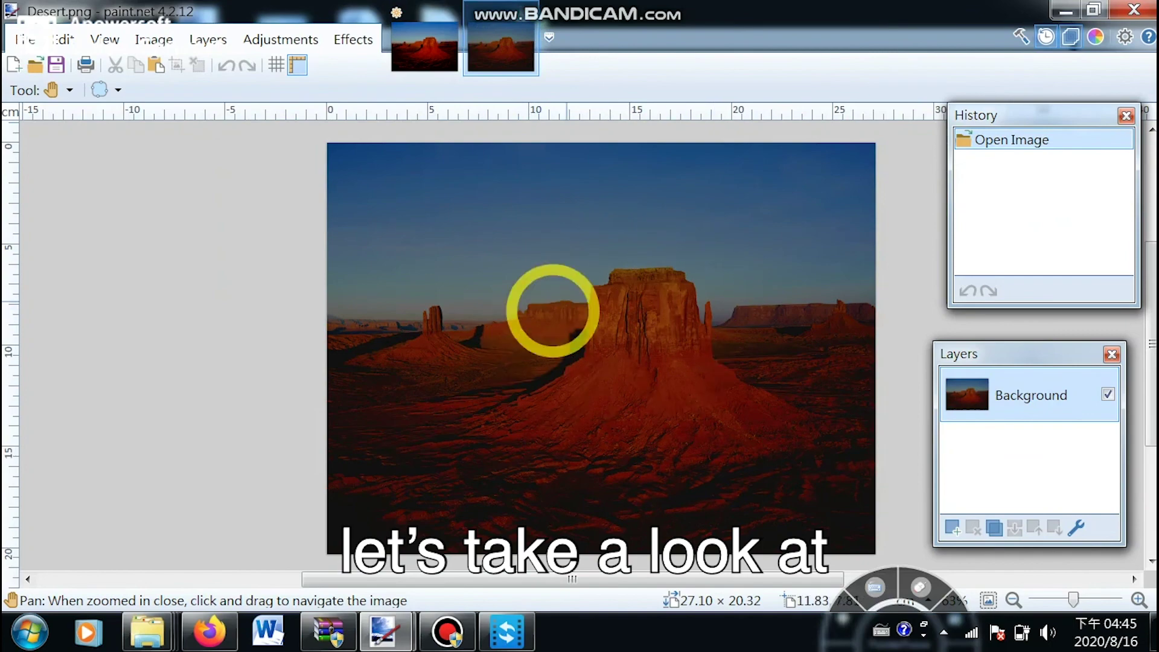
pyautogui.click(423, 41)
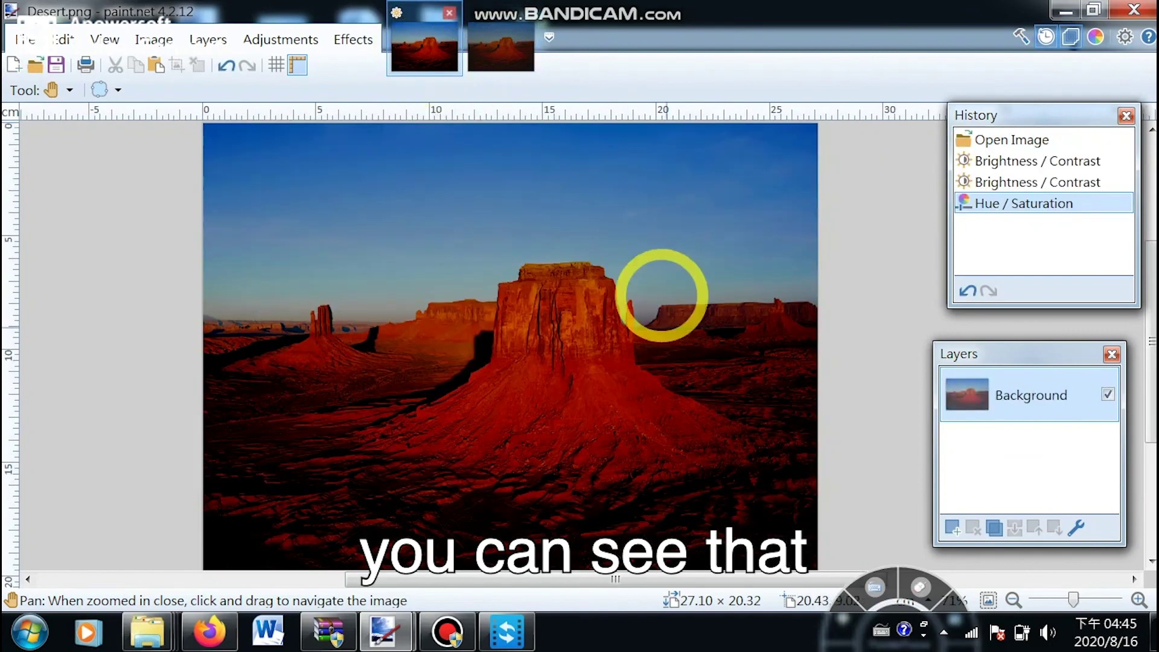